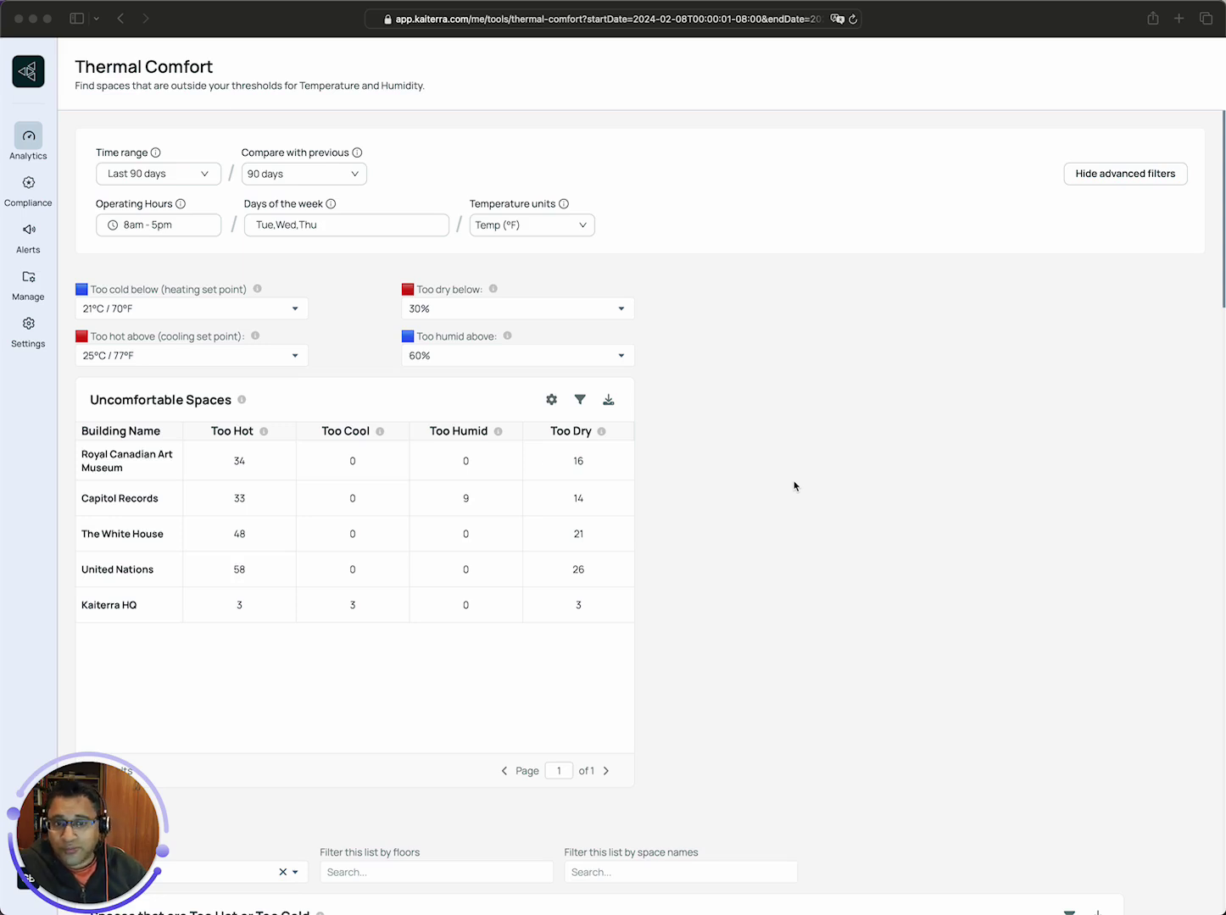
Step: Check the operating weekdays without changing them, then hide the advanced filters
click(196, 174)
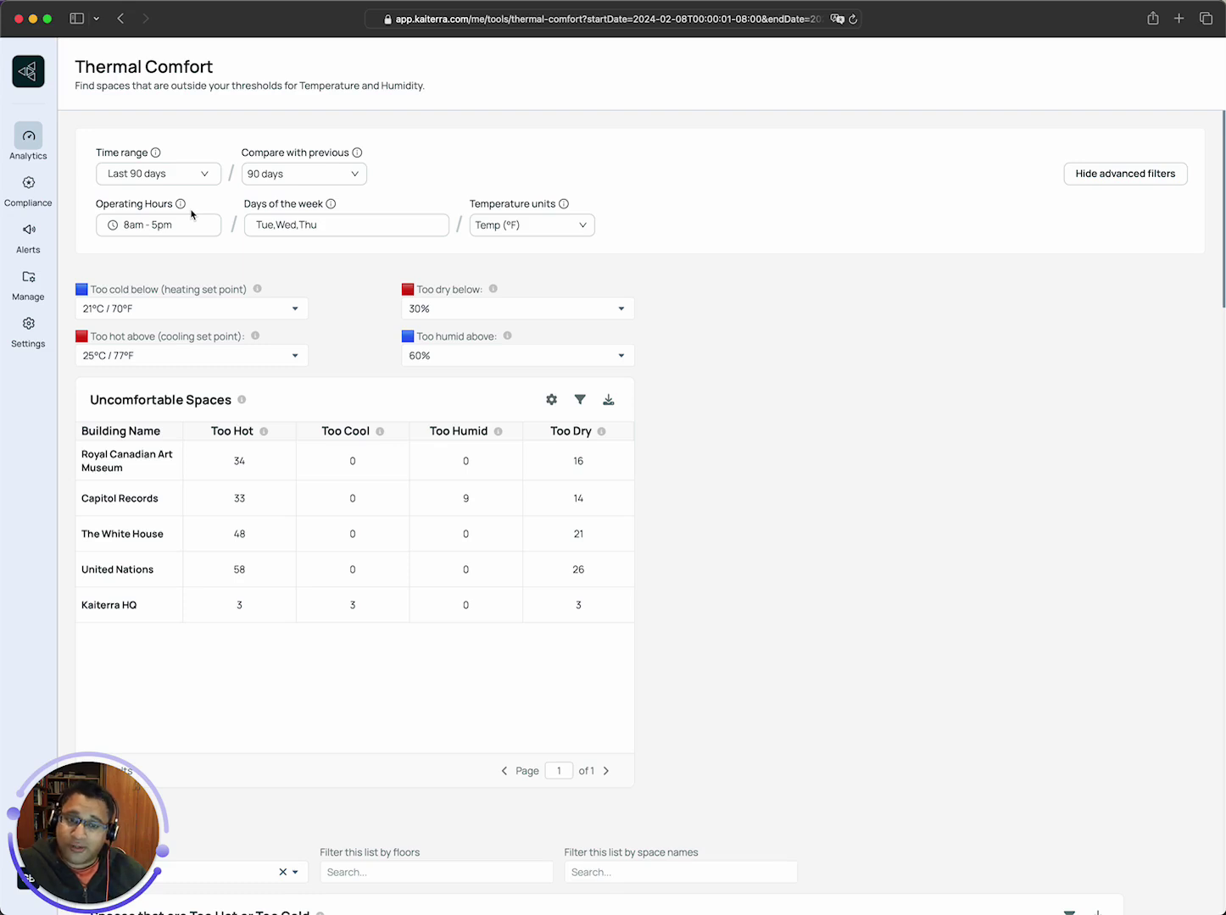
click(345, 223)
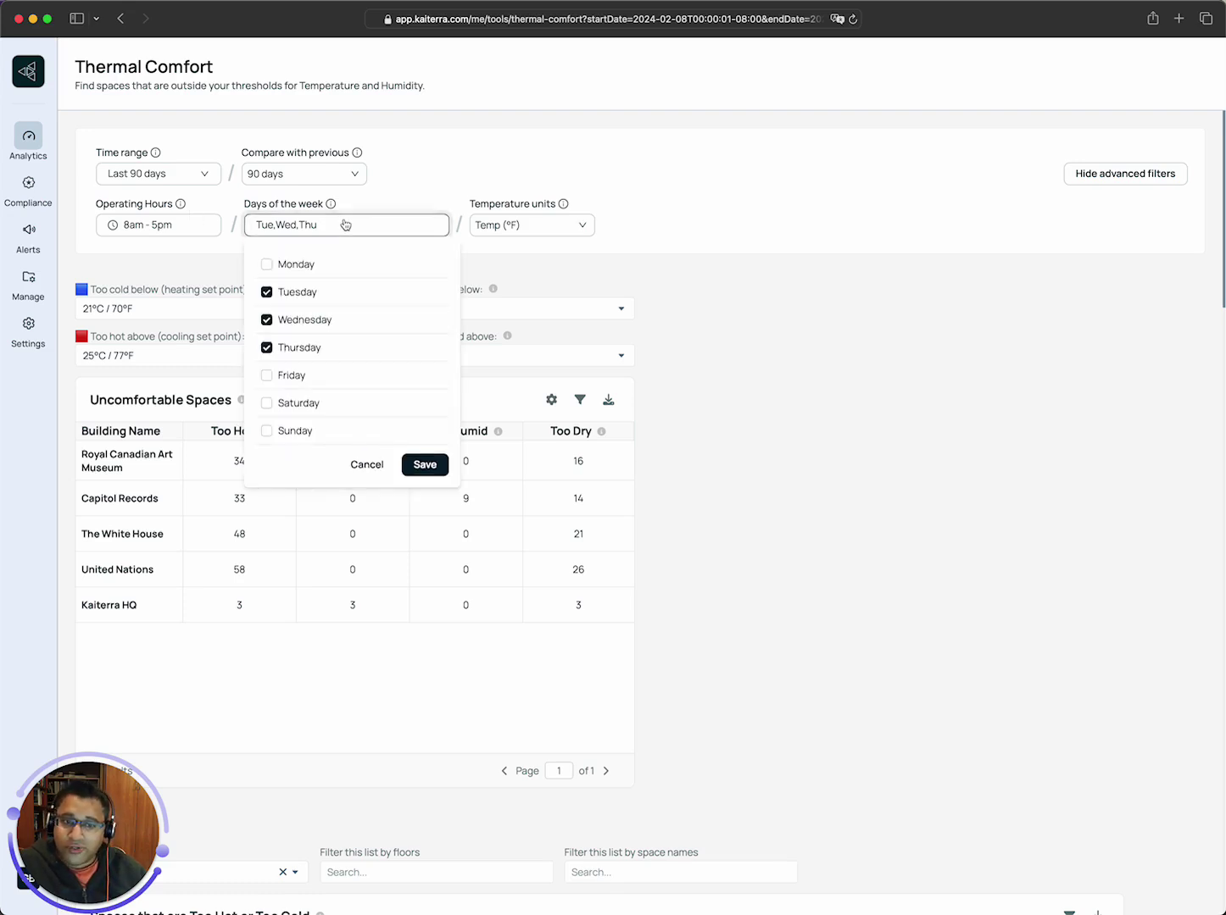
click(173, 252)
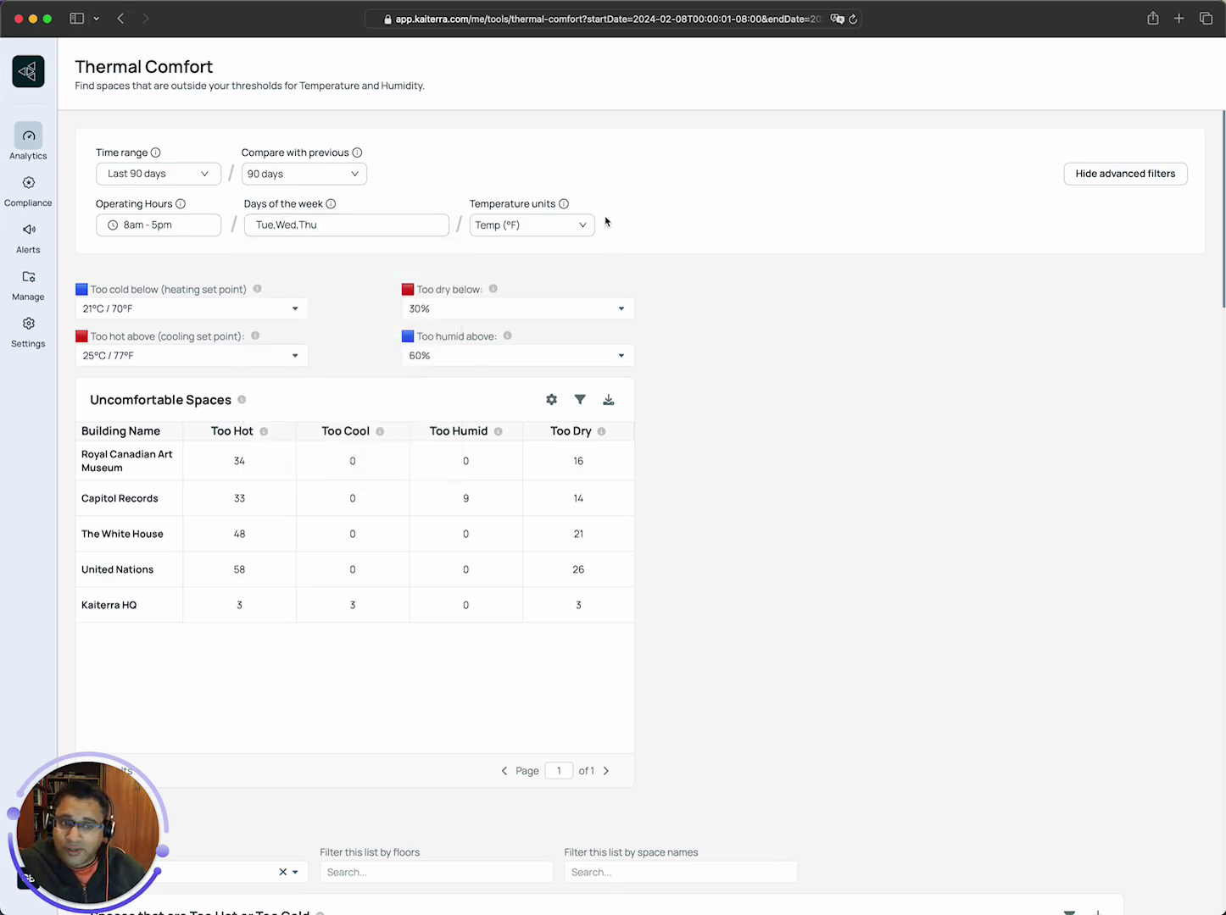
click(1073, 178)
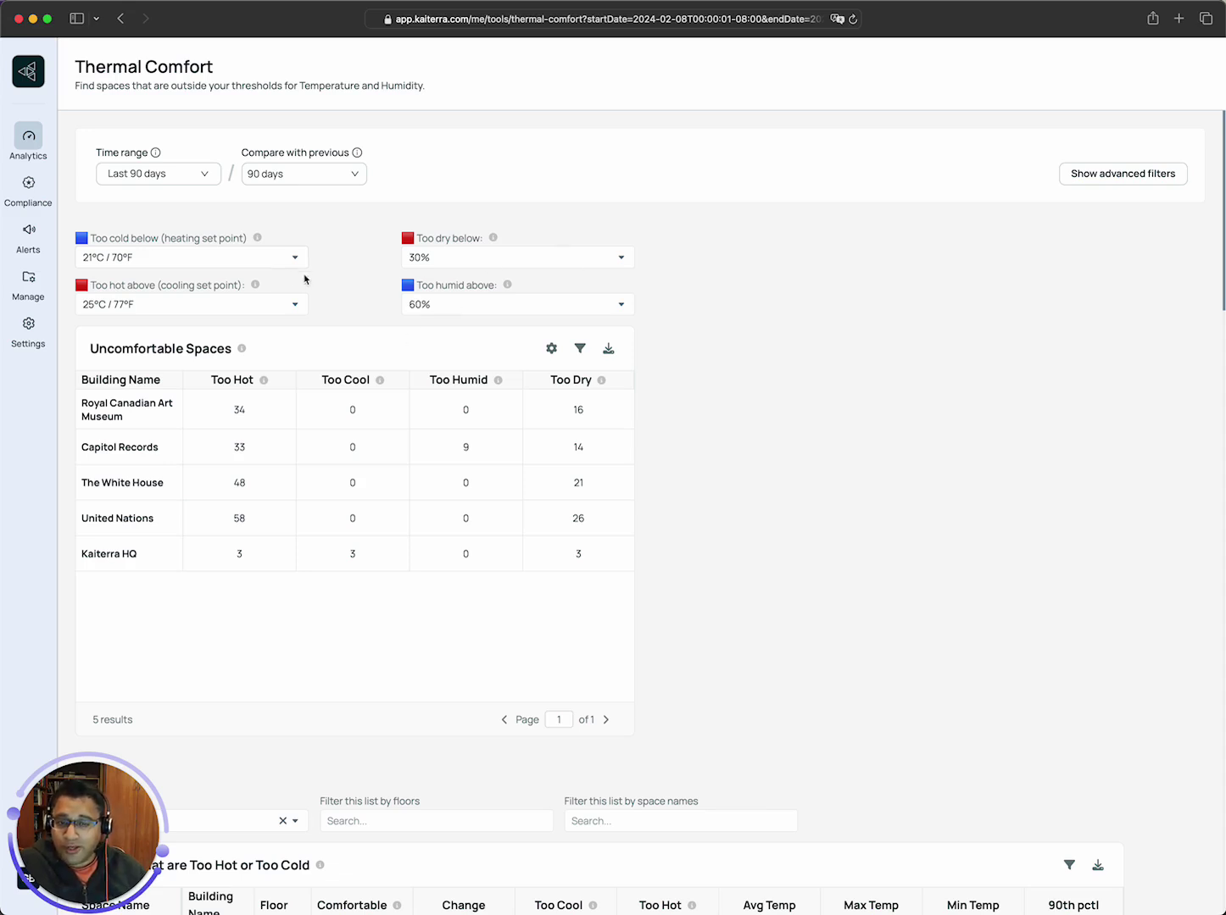
Step: Keep the too-cold threshold at 21°C / 70°F and scroll down to the spaces table
click(209, 259)
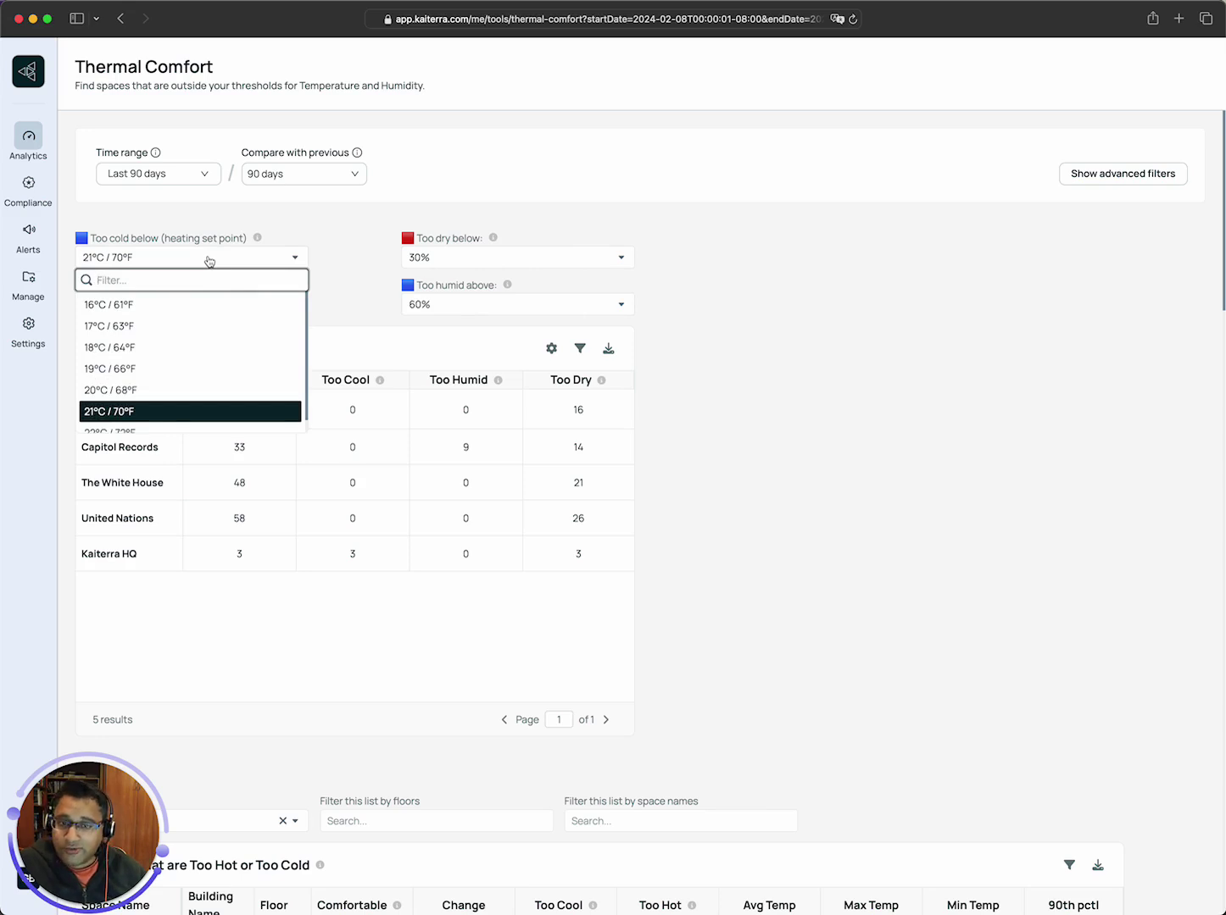
click(359, 249)
scroll(359, 249, down, 2)
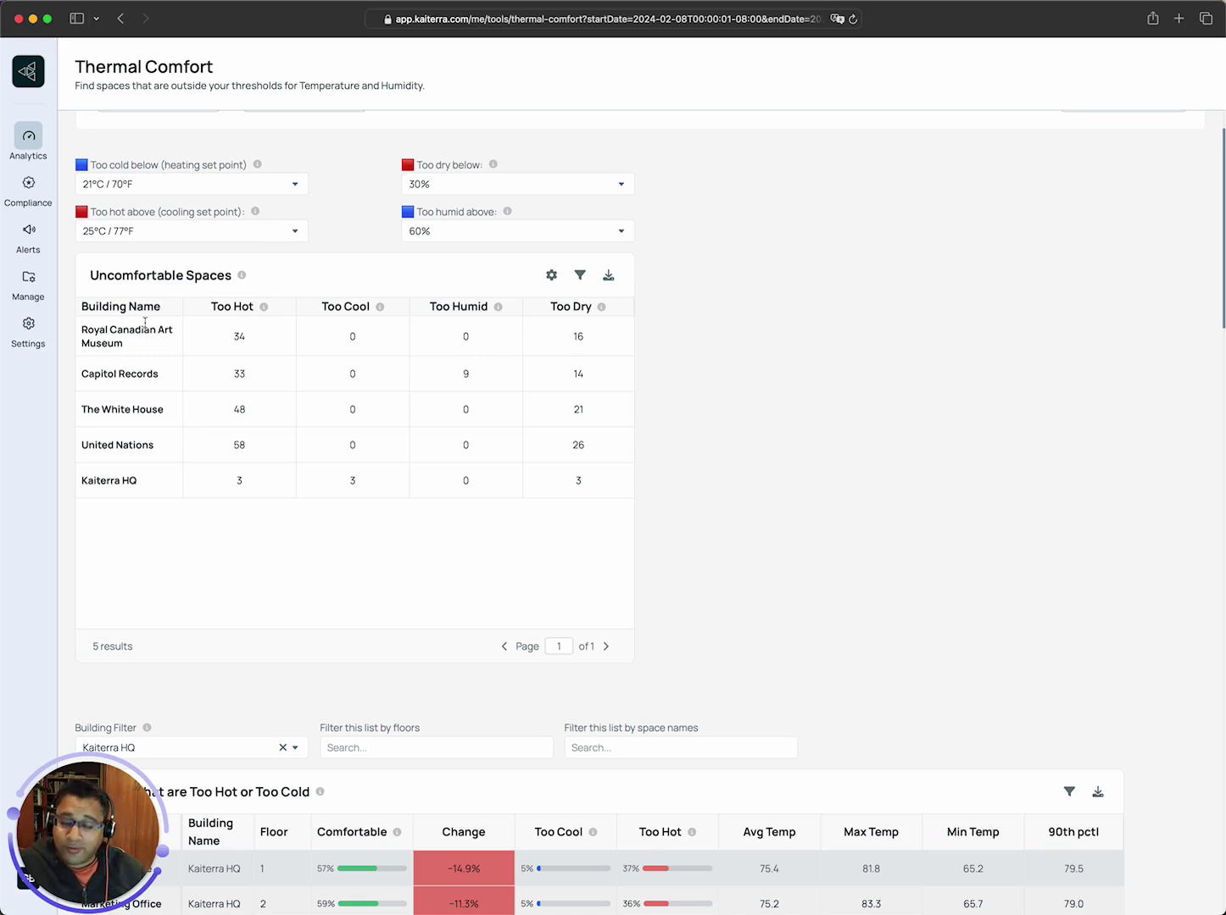
drag(89, 274, 232, 276)
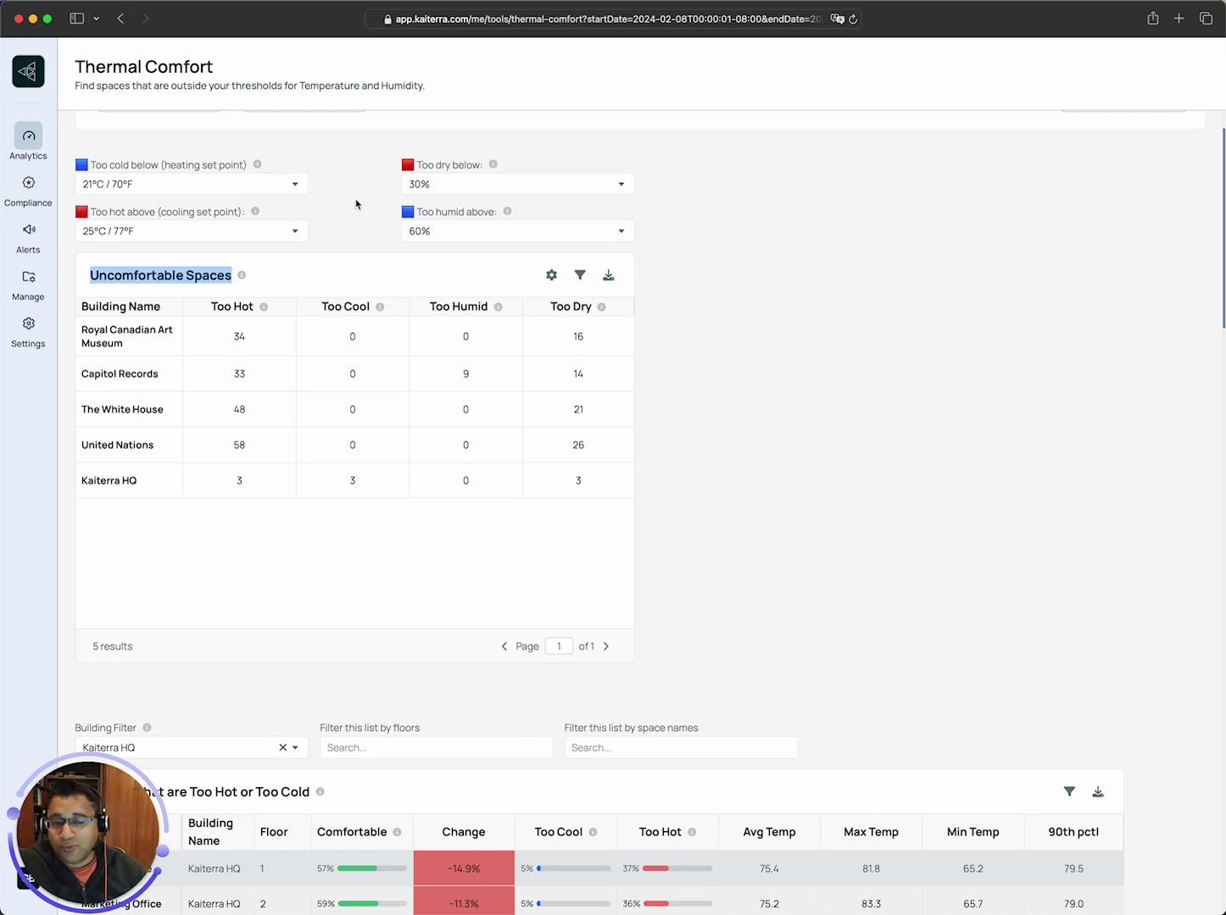
scroll(356, 203, up, 2)
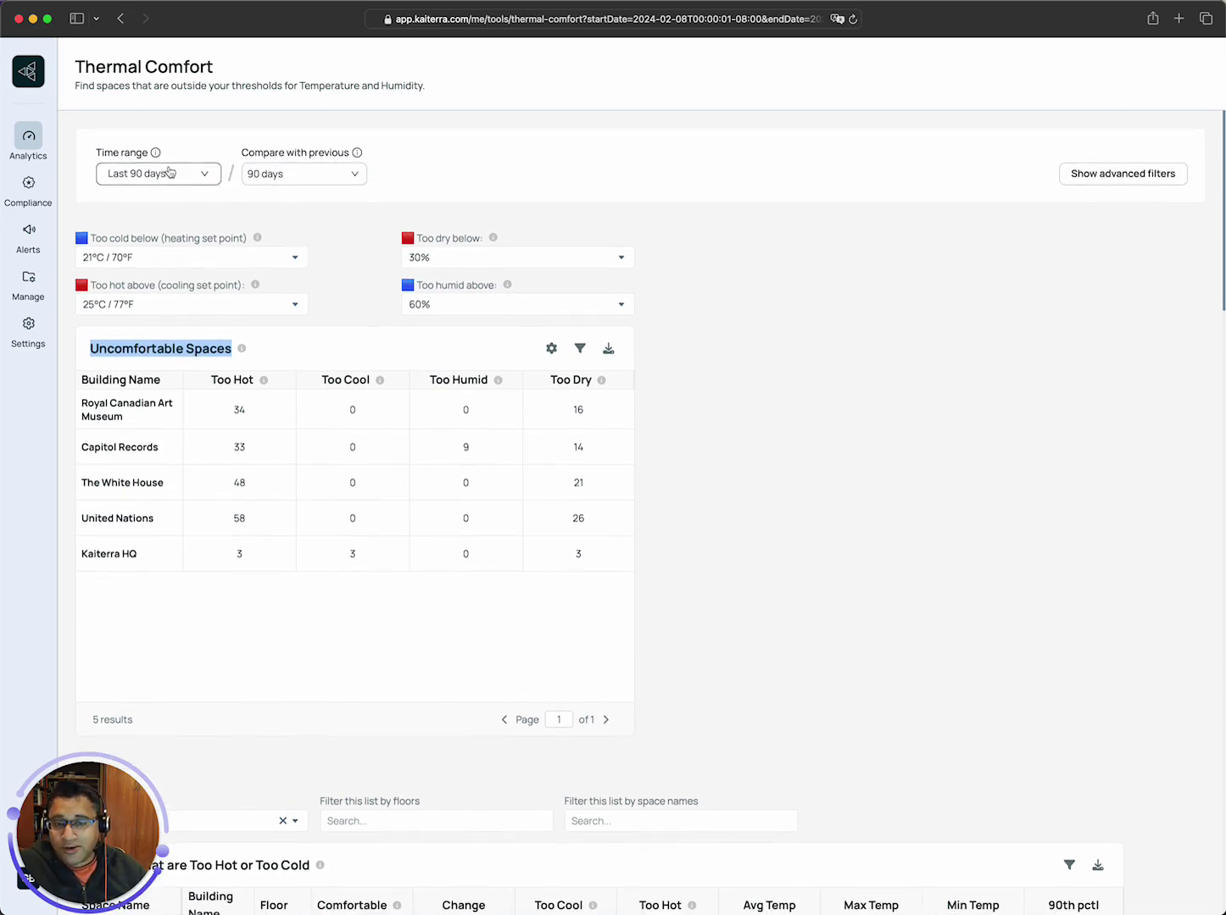
click(1098, 181)
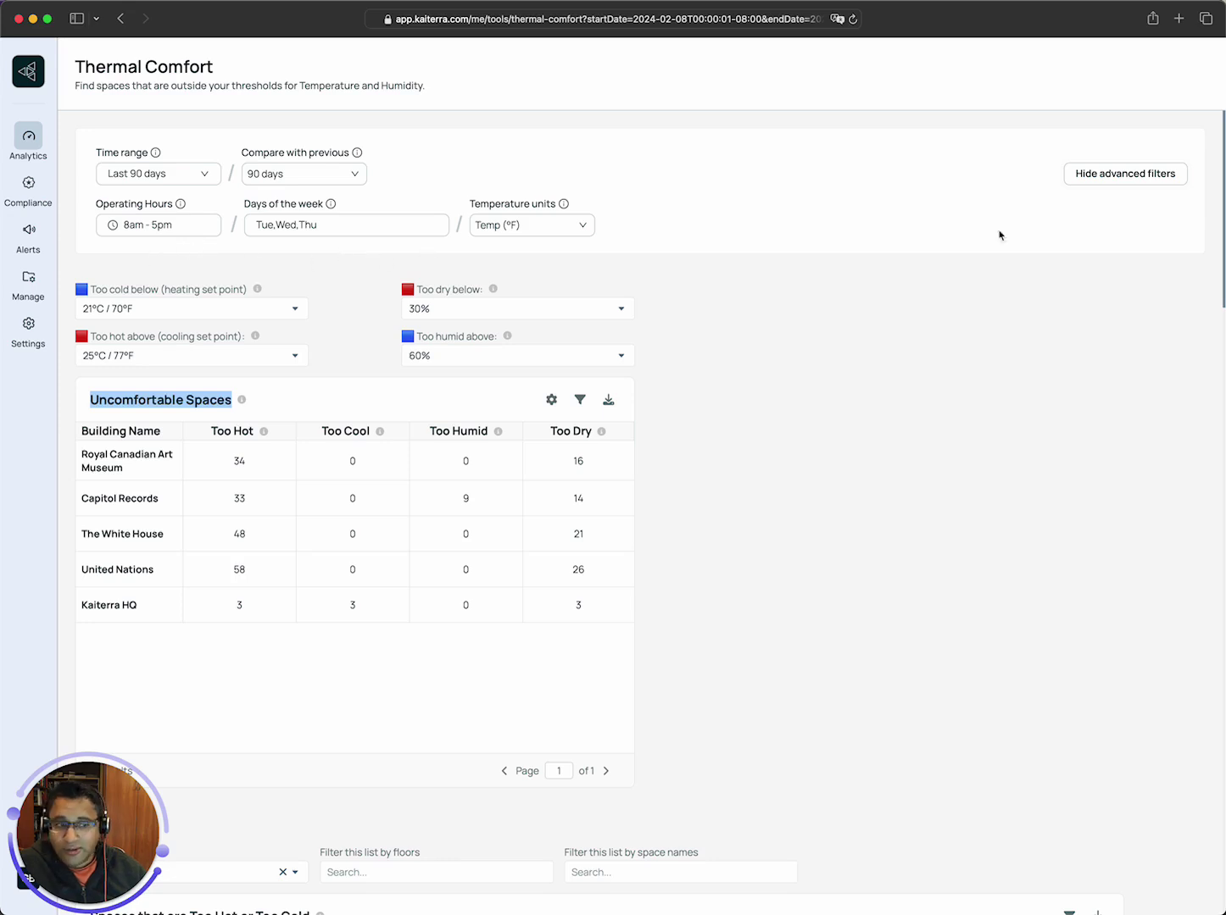
click(1094, 180)
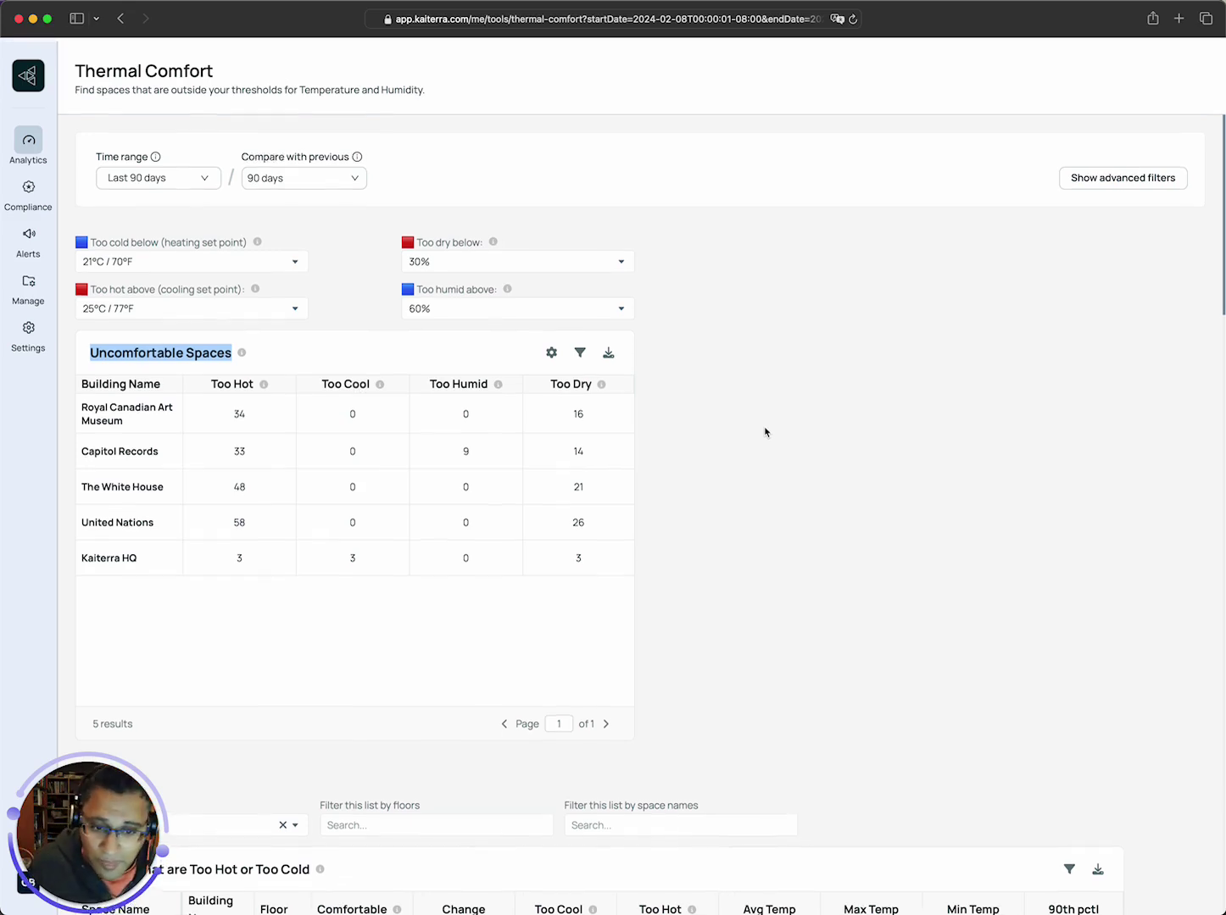
Step: Reset the Building Filter to All Buildings so the Too Hot or Too Cold table spans 4 pages
scroll(765, 432, down, 5)
scroll(765, 433, down, 2)
click(280, 429)
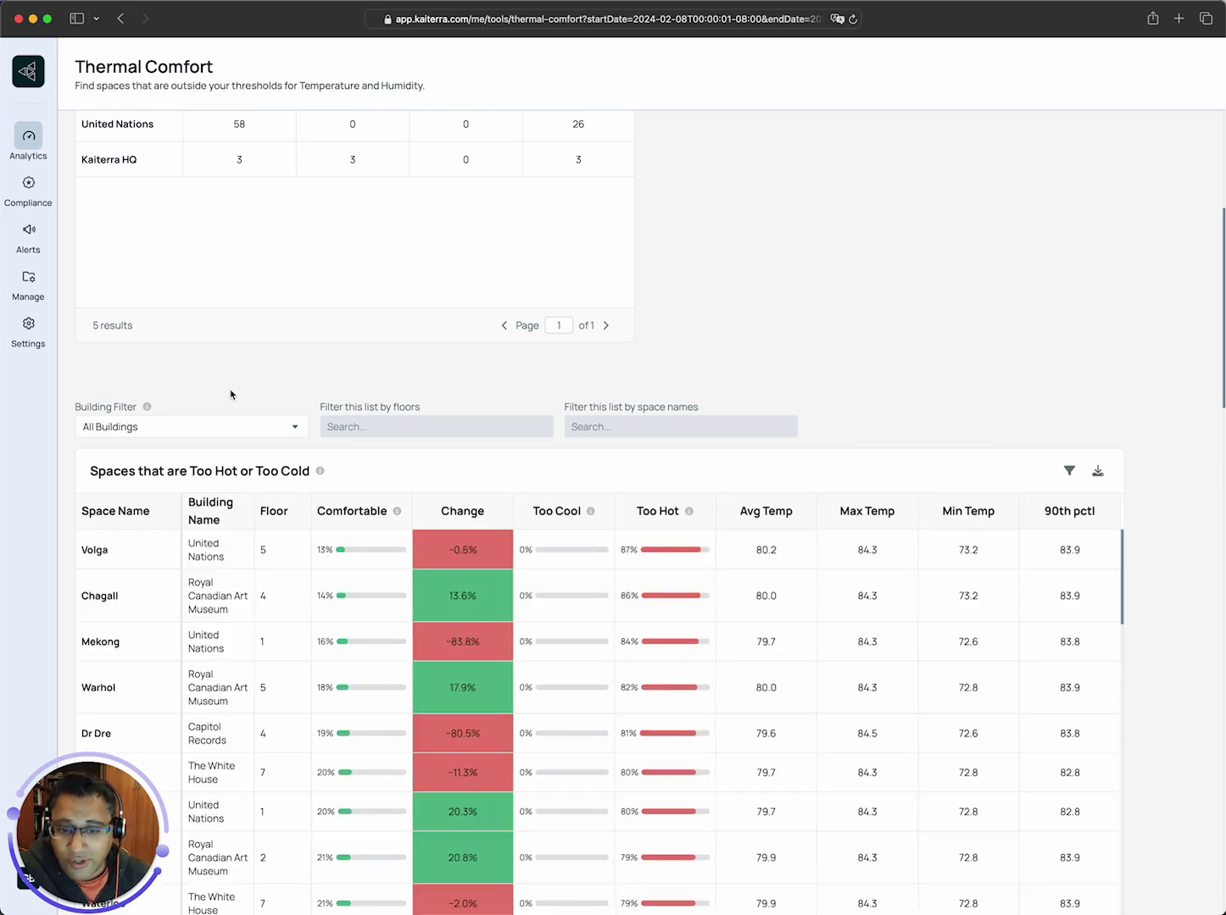
scroll(231, 394, up, 2)
scroll(231, 394, down, 4)
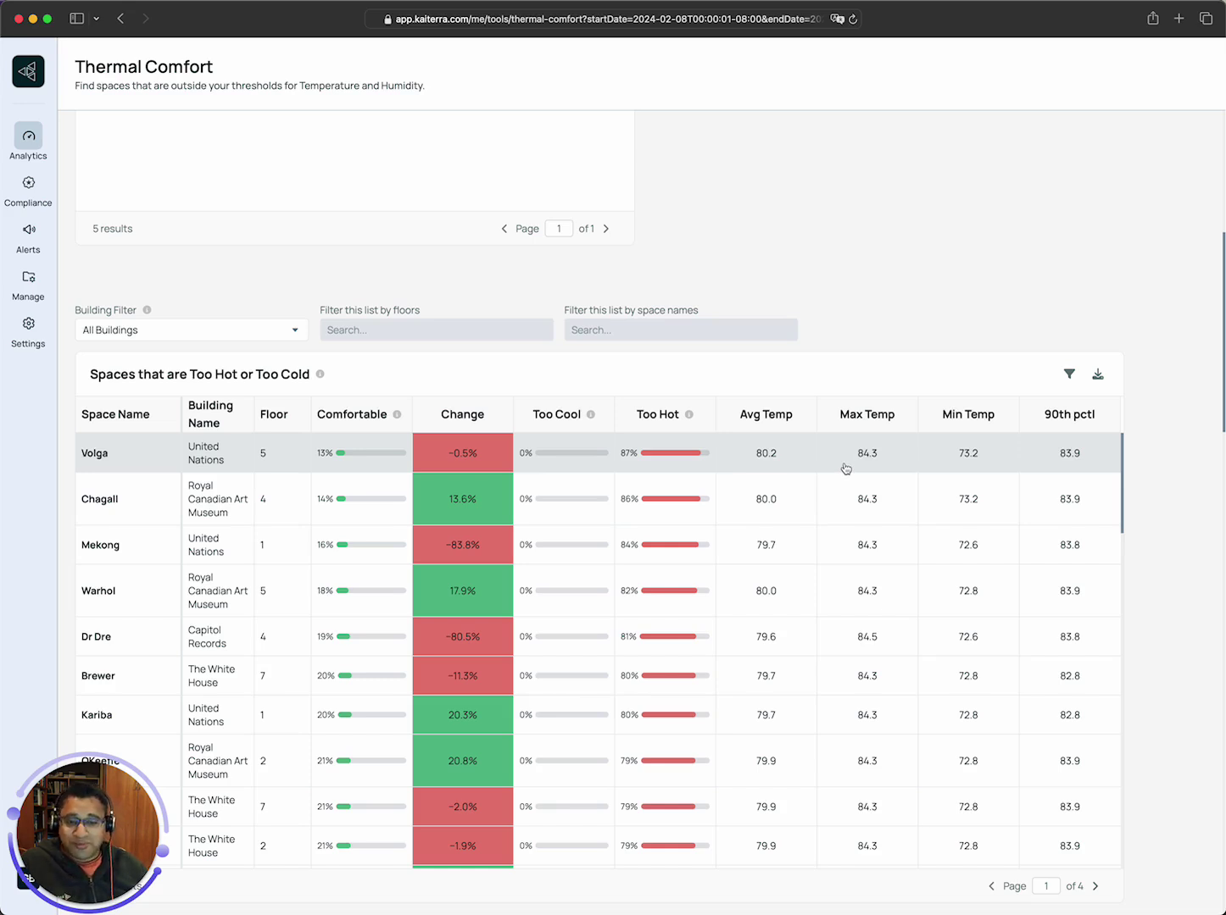
Step: Filter the spaces table to Kaiterra HQ and scroll down to the Temperature Variability and Avg Temperature charts
click(212, 328)
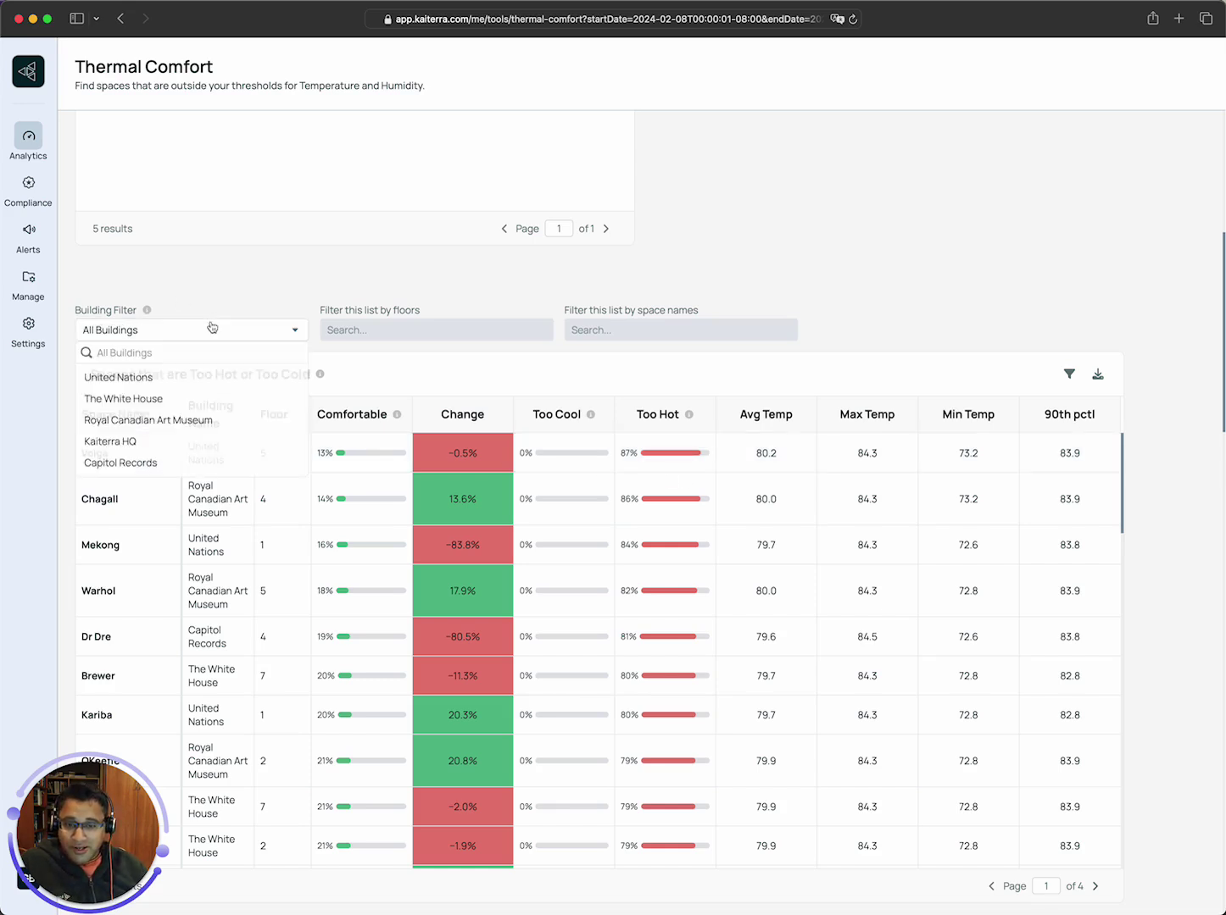
click(197, 442)
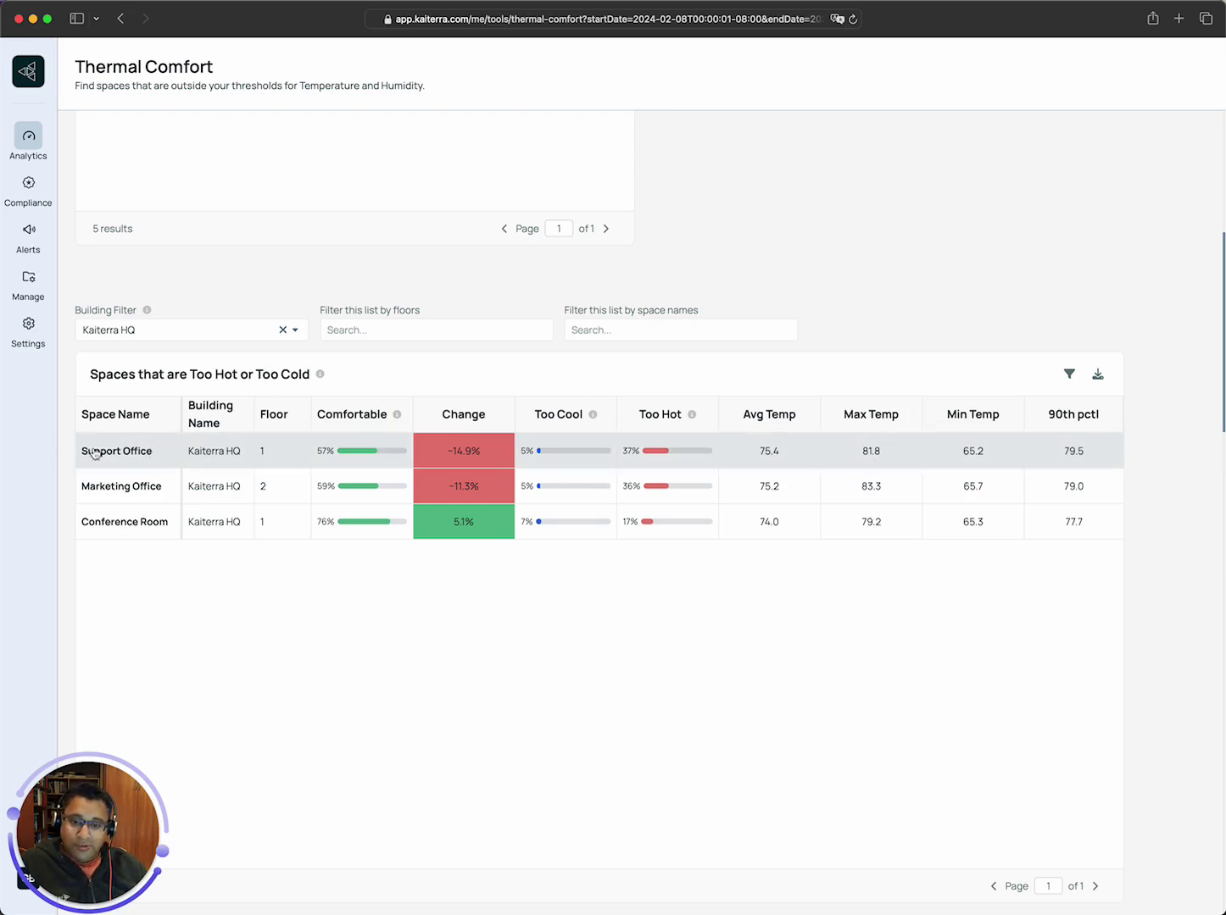
scroll(63, 451, down, 2)
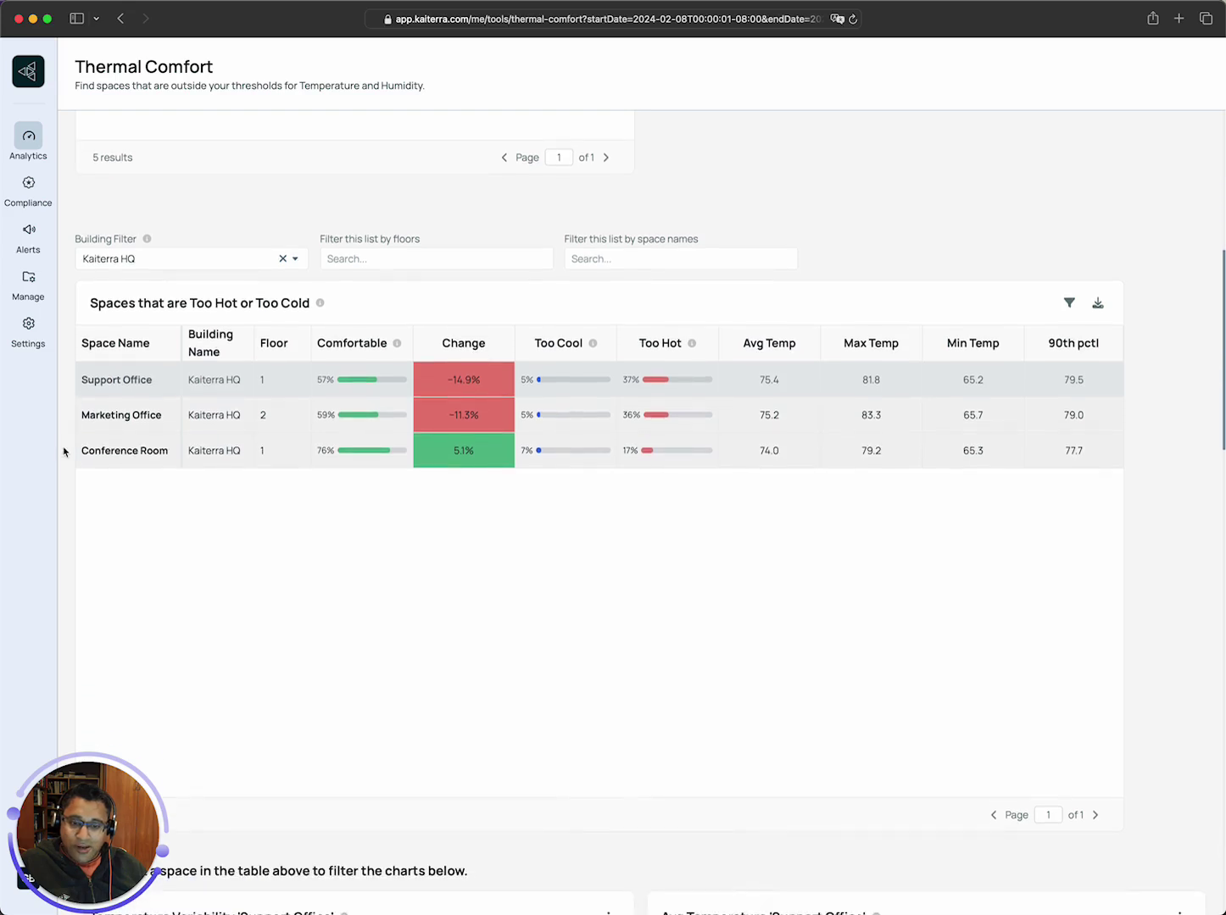
scroll(63, 452, down, 5)
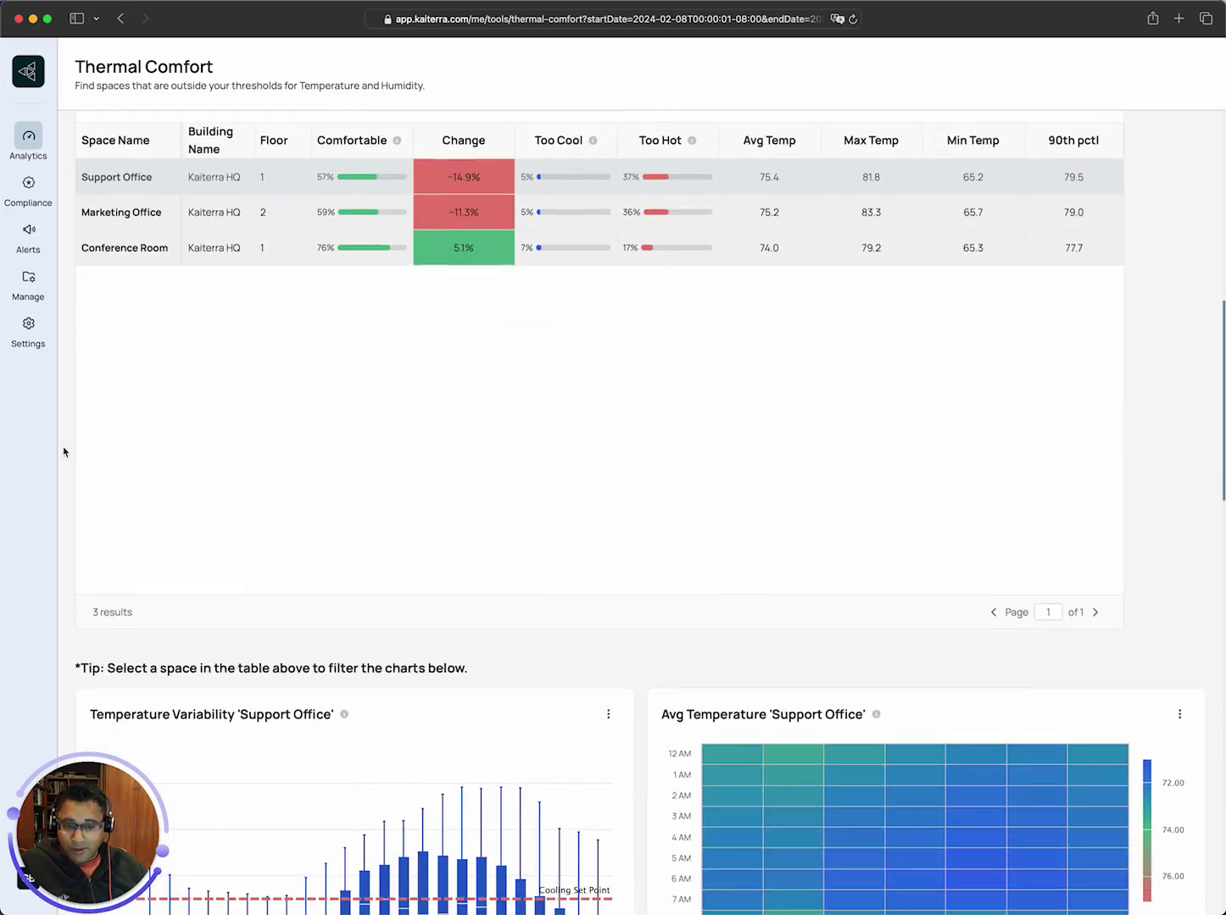
scroll(64, 452, down, 10)
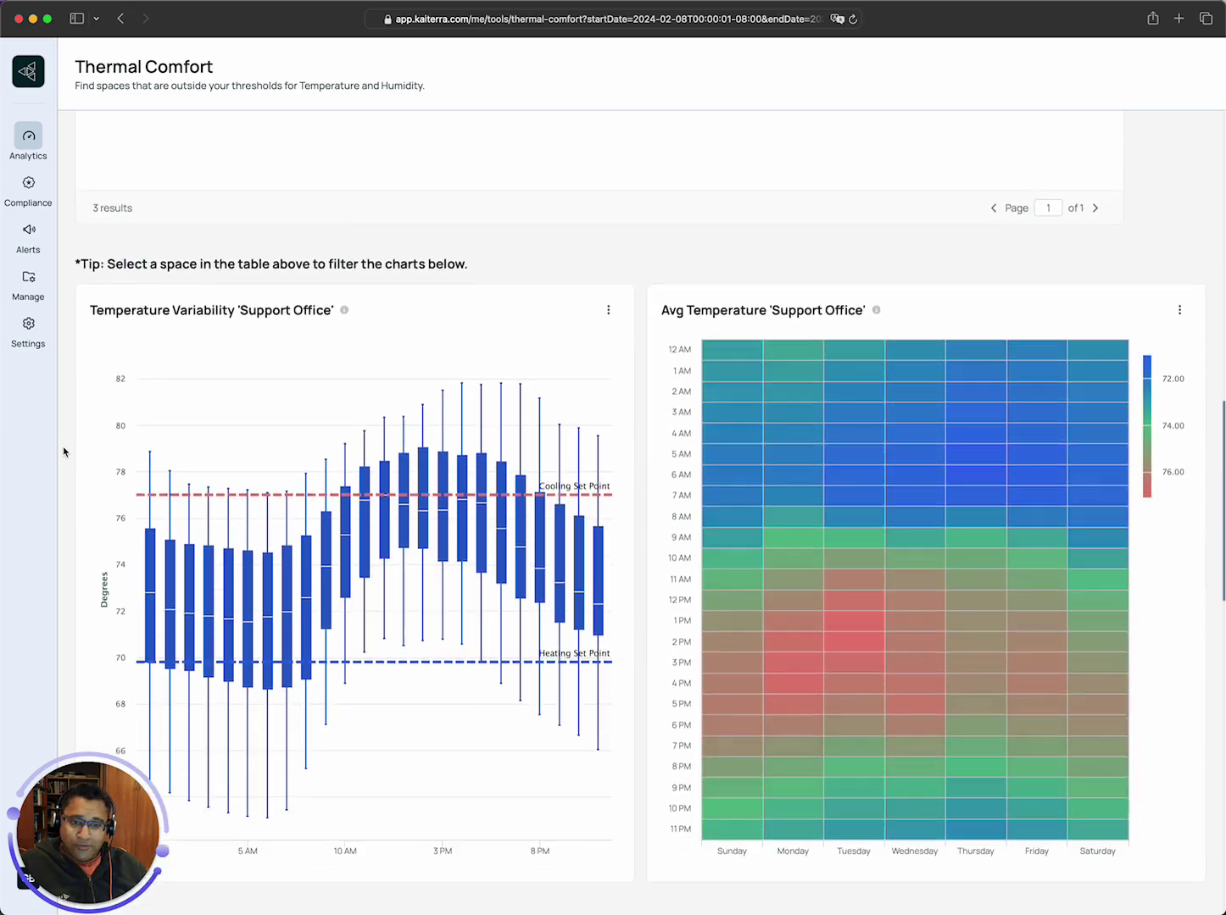
scroll(63, 452, down, 2)
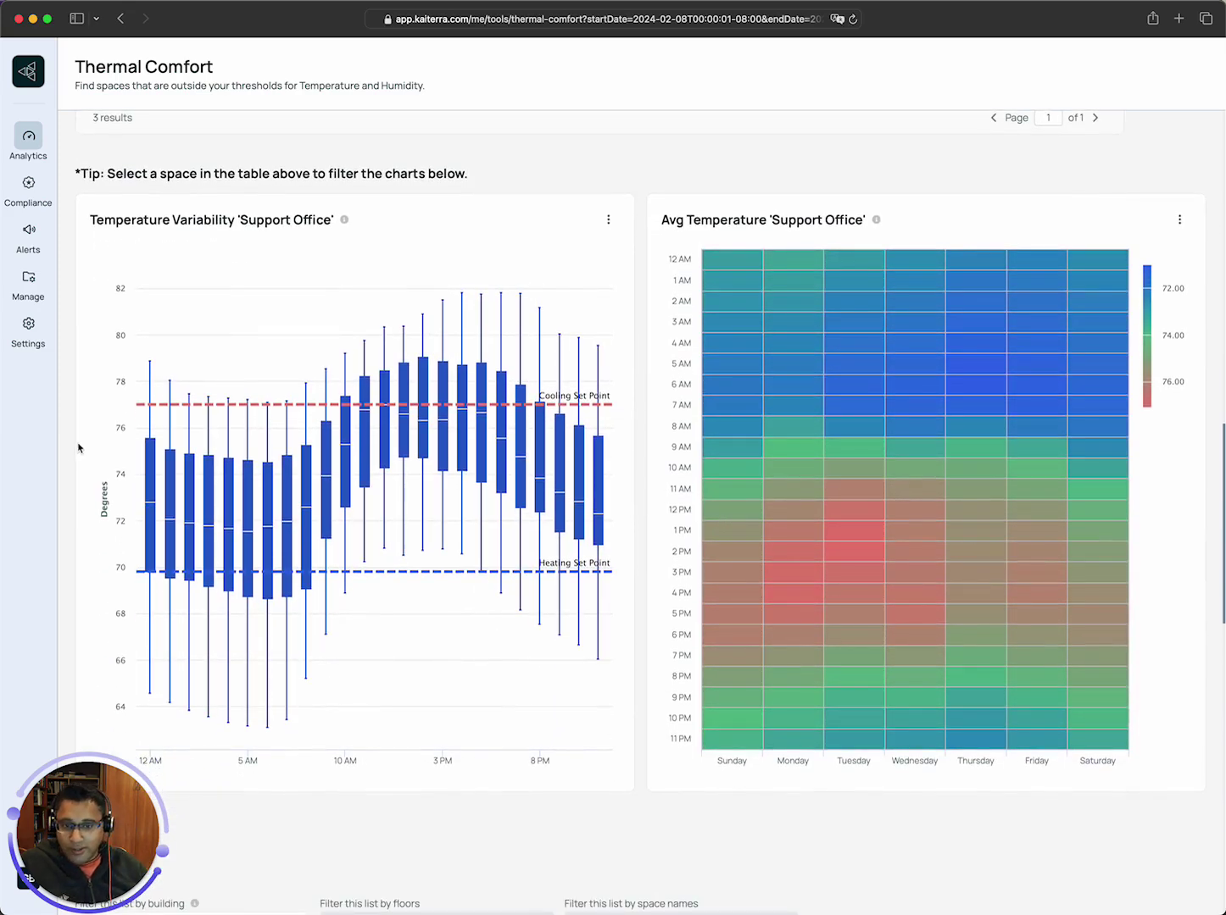
scroll(79, 448, down, 1)
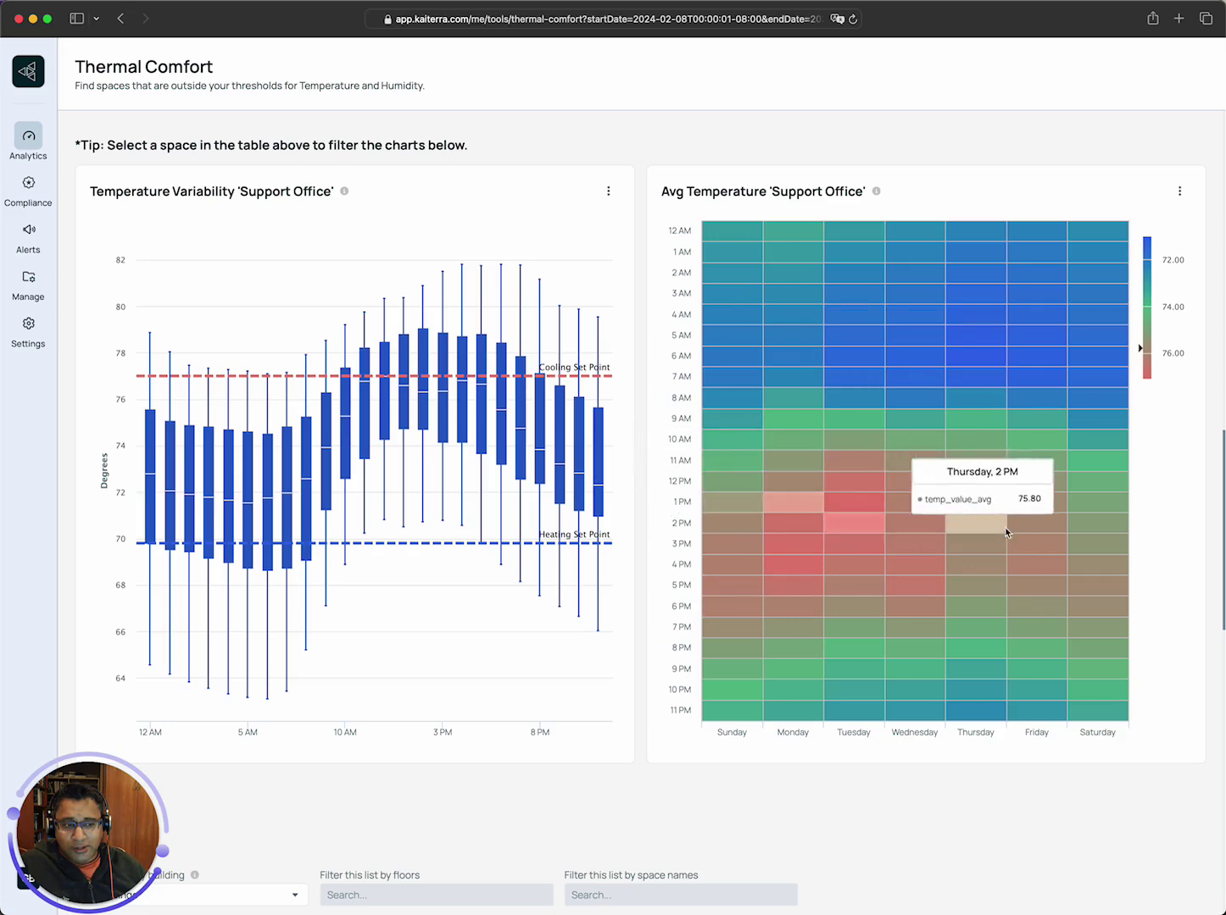
scroll(1163, 491, down, 1)
scroll(1163, 491, down, 1)
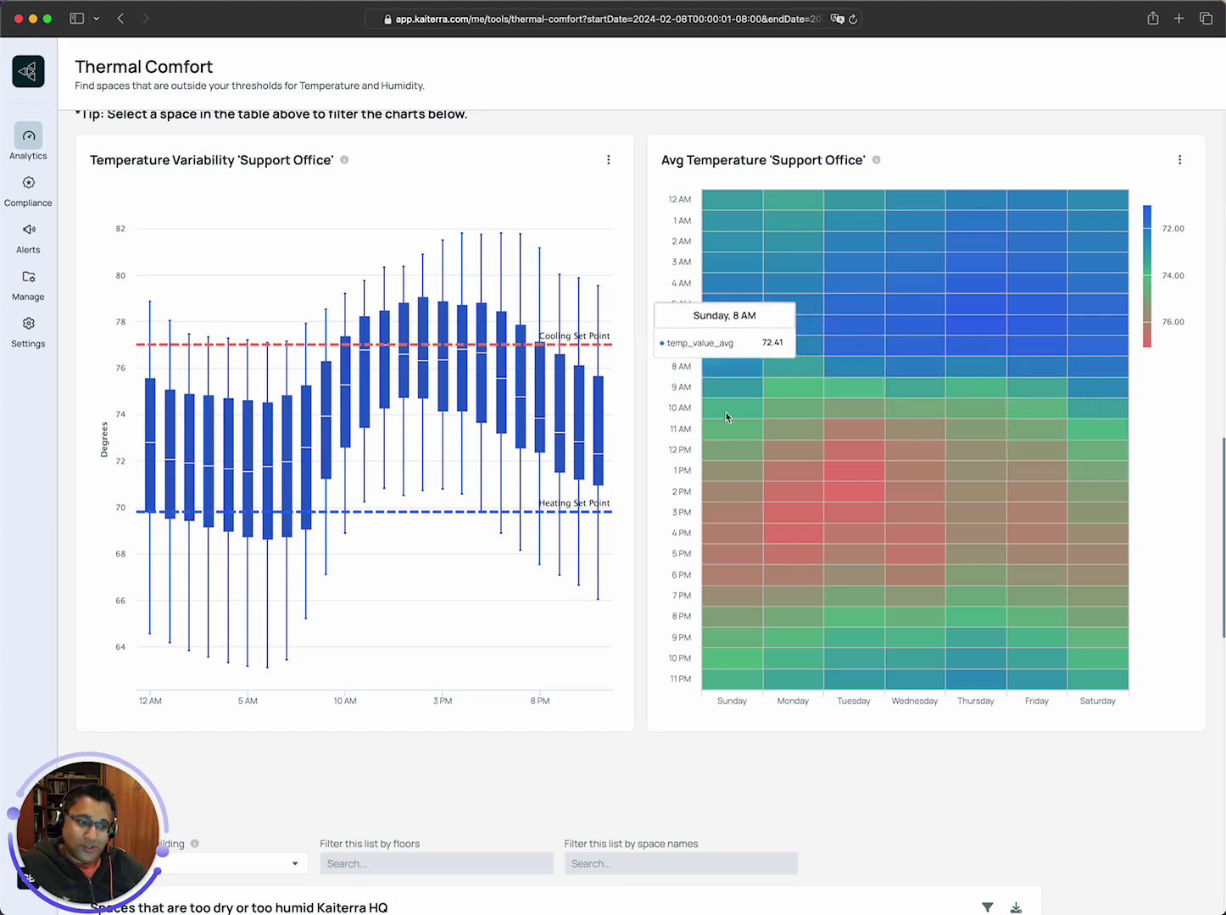
mouse_move(868, 413)
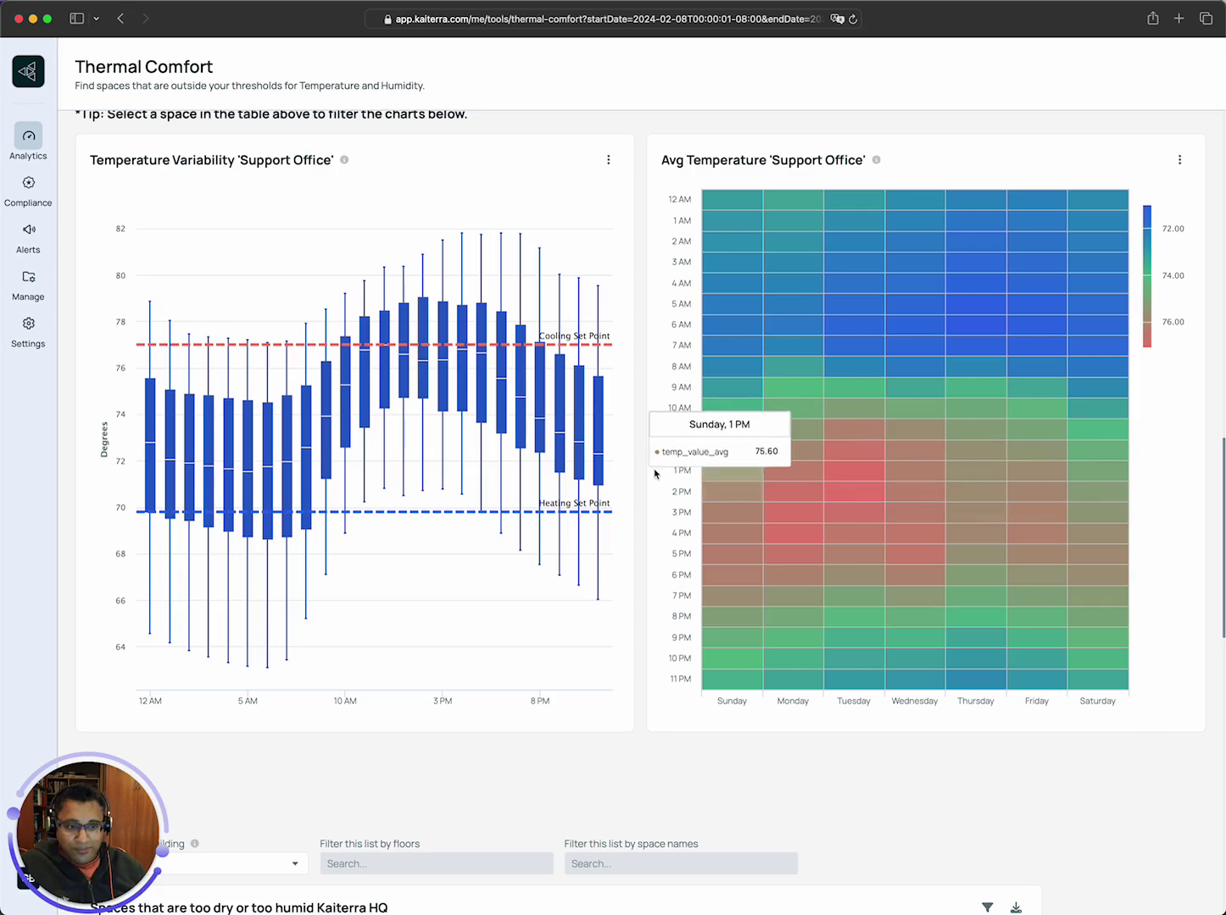
Step: Filter the Humidity table to Kaiterra HQ, listing its three too-dry spaces
scroll(647, 473, down, 1)
scroll(647, 473, down, 10)
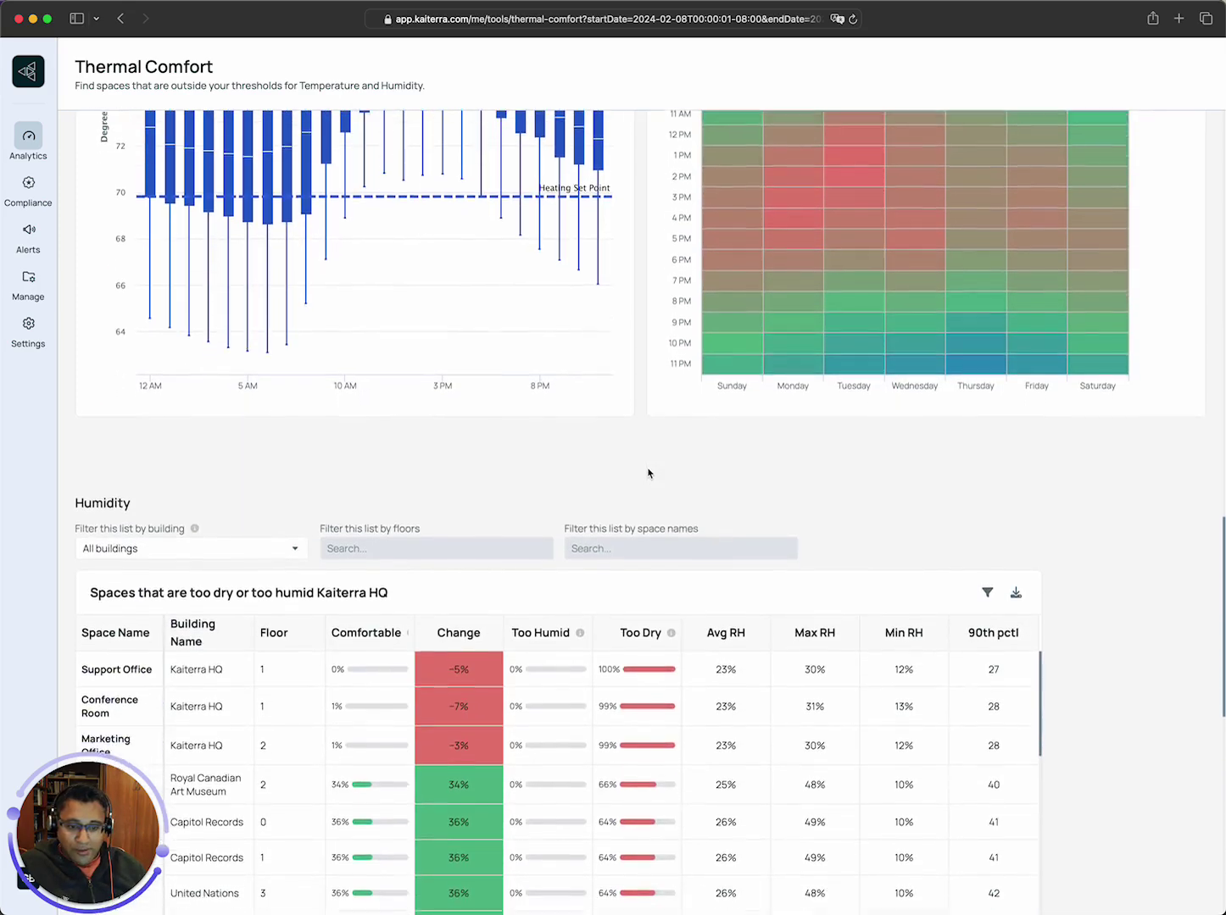
scroll(648, 475, down, 1)
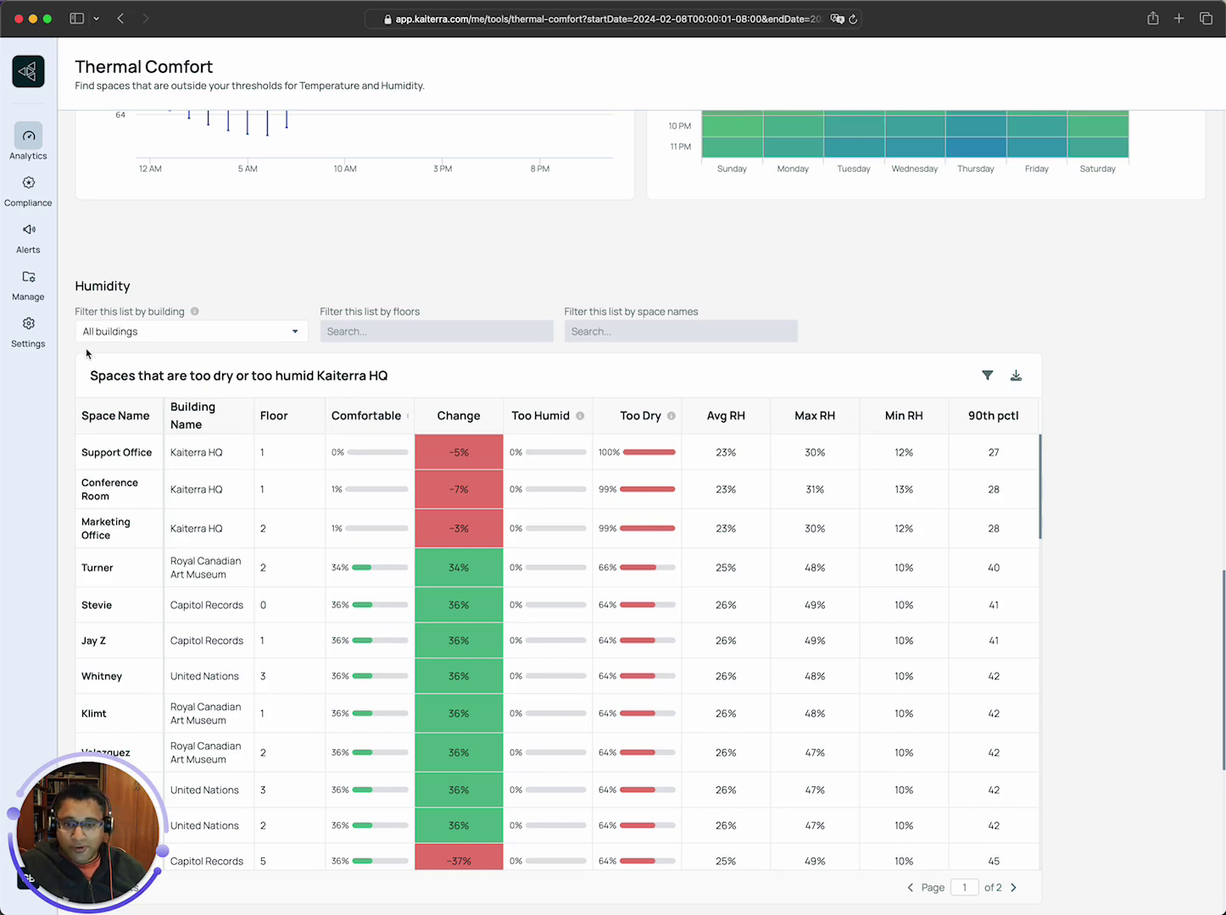
drag(90, 375, 425, 376)
click(276, 336)
click(180, 399)
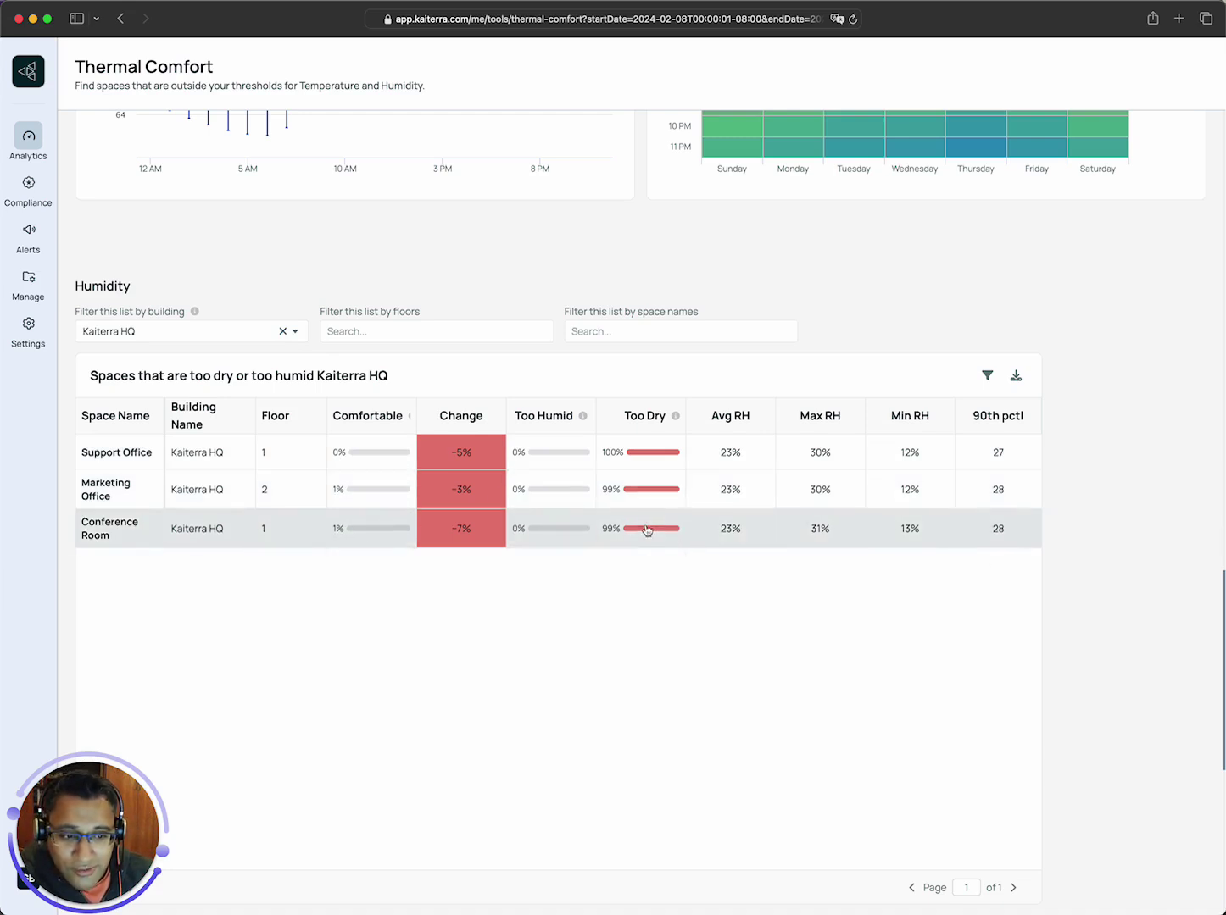
Step: Select the Support Office row and scroll down to its Humidity Variability chart
click(108, 465)
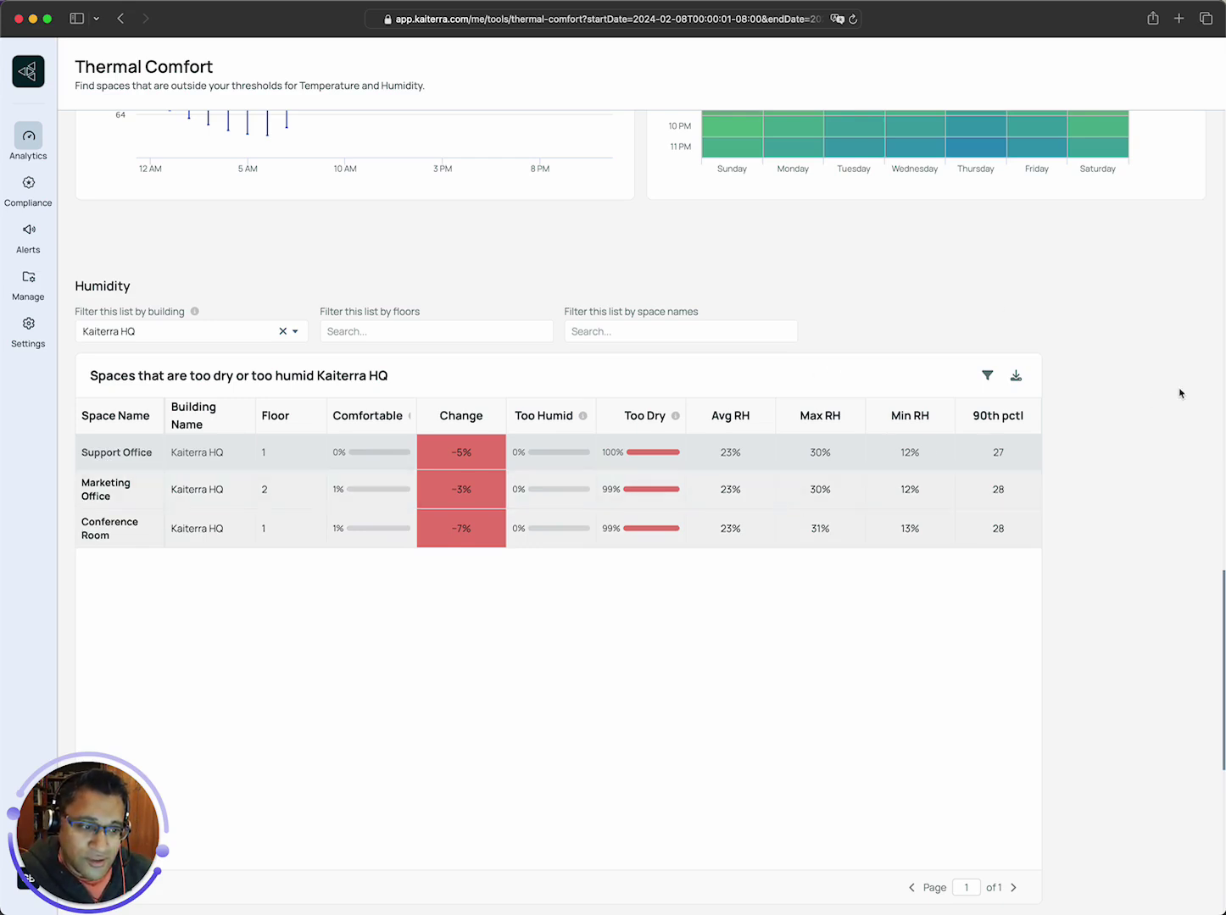
scroll(1208, 397, down, 2)
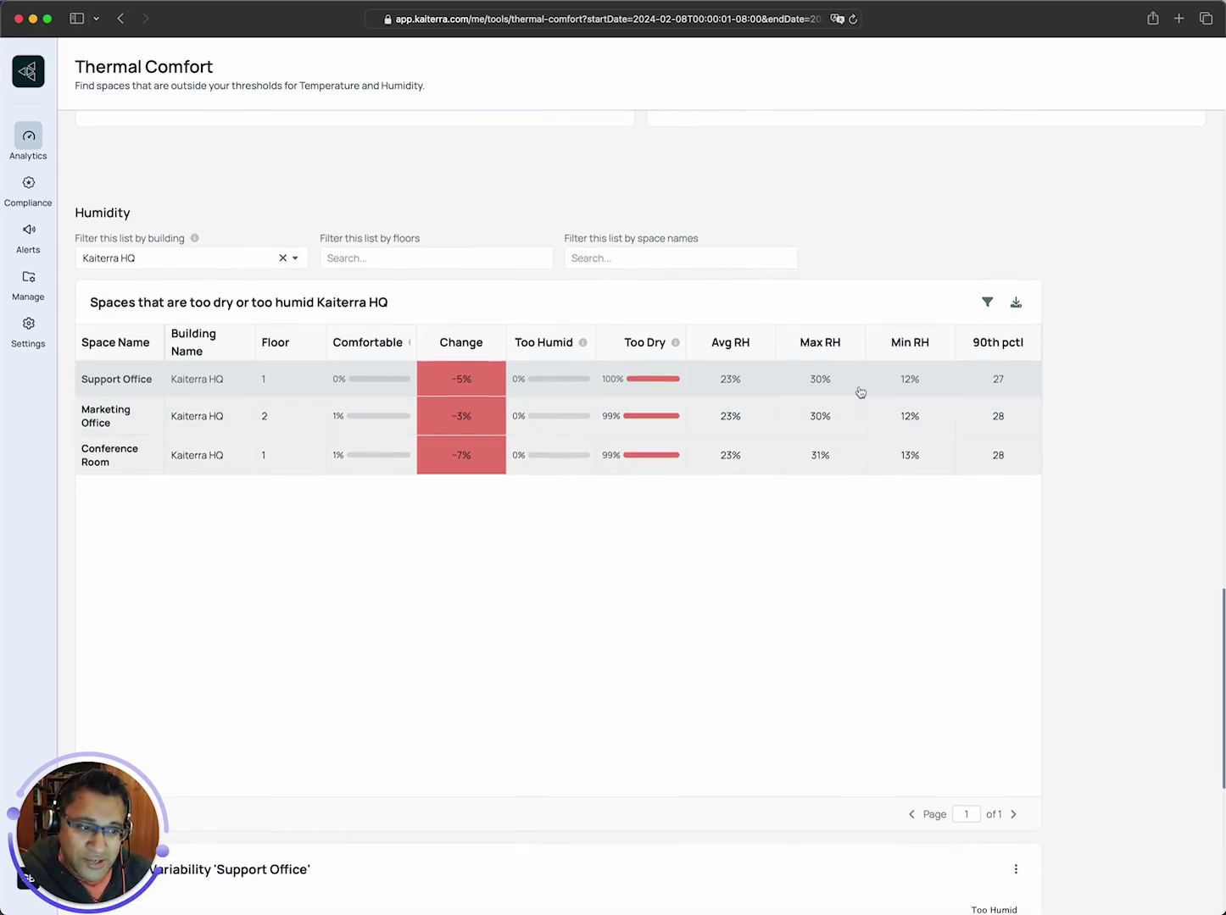
scroll(1134, 390, down, 10)
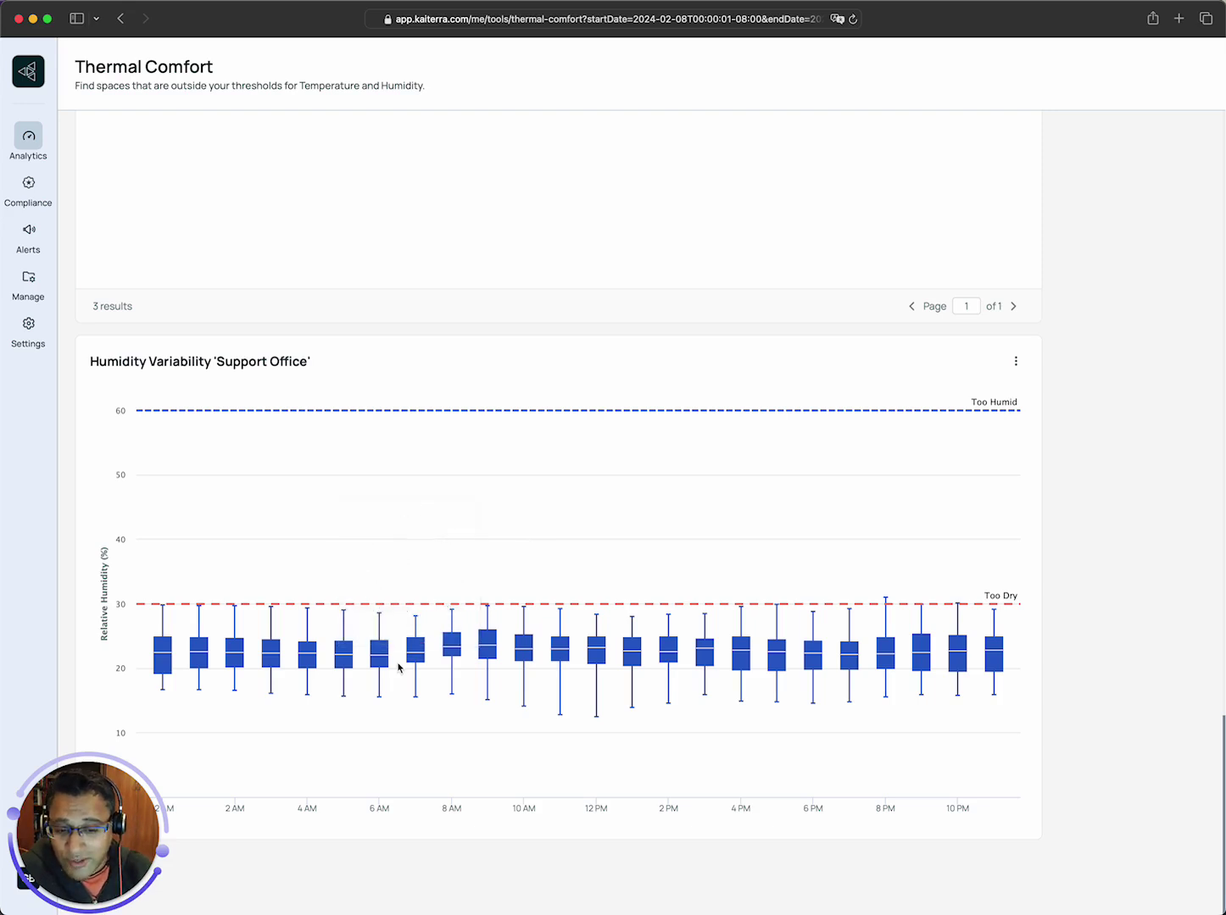
Step: Read the Support Office humidity boxplot values, then scroll back up to the Kaiterra HQ humidity table
mouse_move(236, 673)
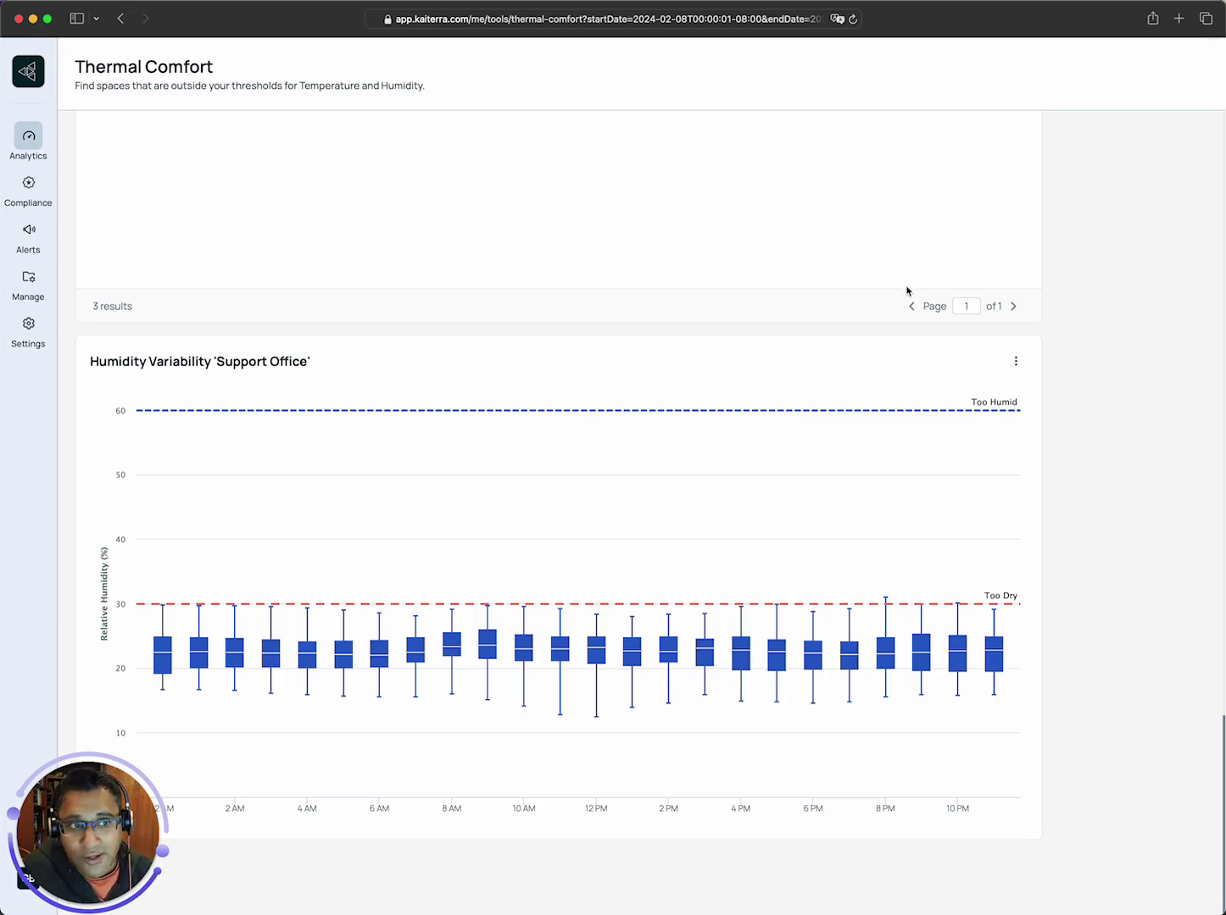
scroll(906, 291, up, 10)
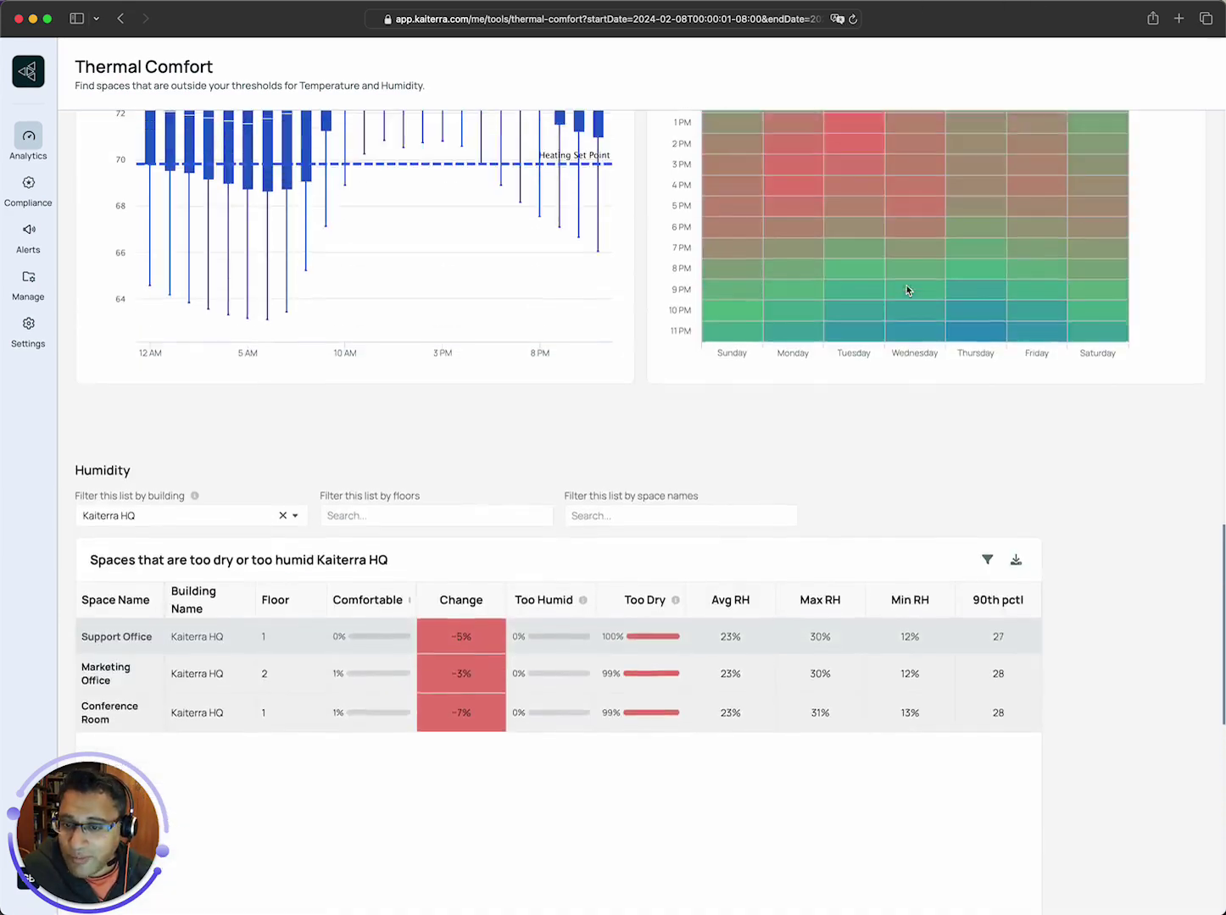